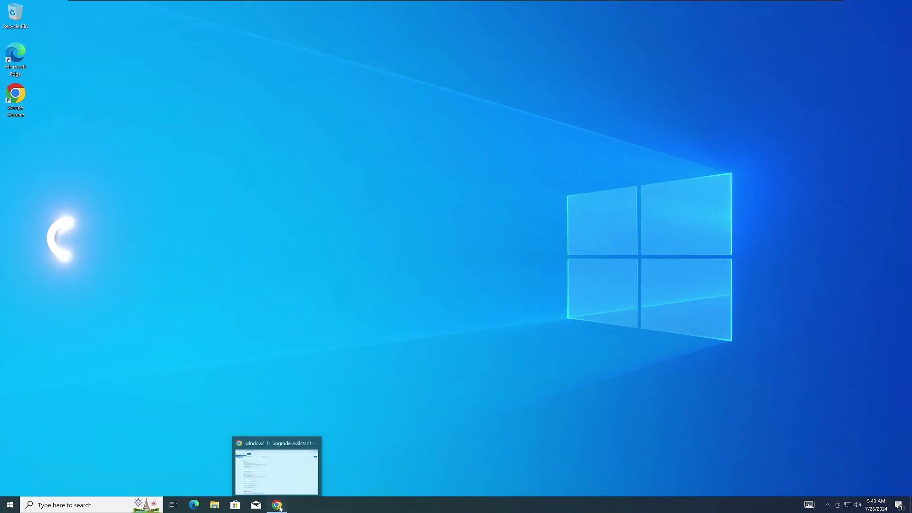
Step: Review the 'windows 11 upgrade assistant' results, noting the version 2004 or higher requirement
{"action": "left_click", "coordinate": [277, 505]}
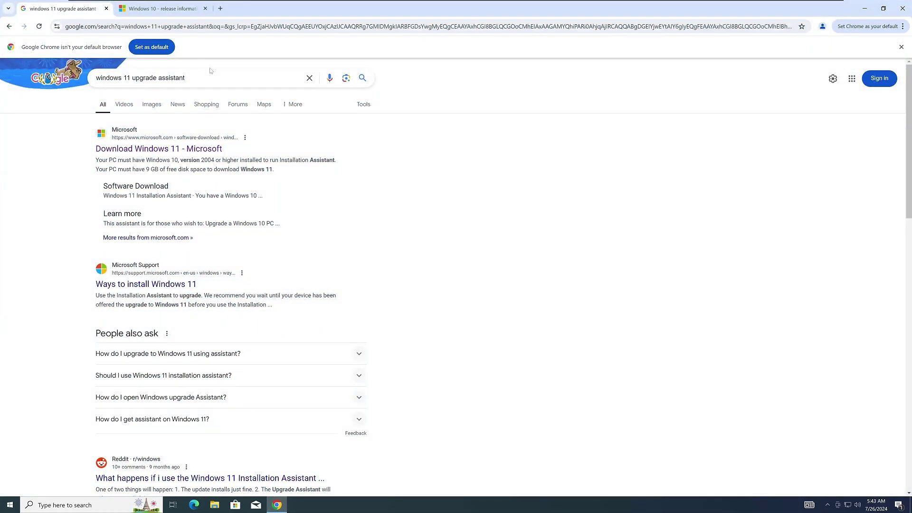
{"action": "left_click", "coordinate": [618, 193]}
{"action": "left_click_drag", "start_coordinate": [179, 160], "coordinate": [240, 160]}
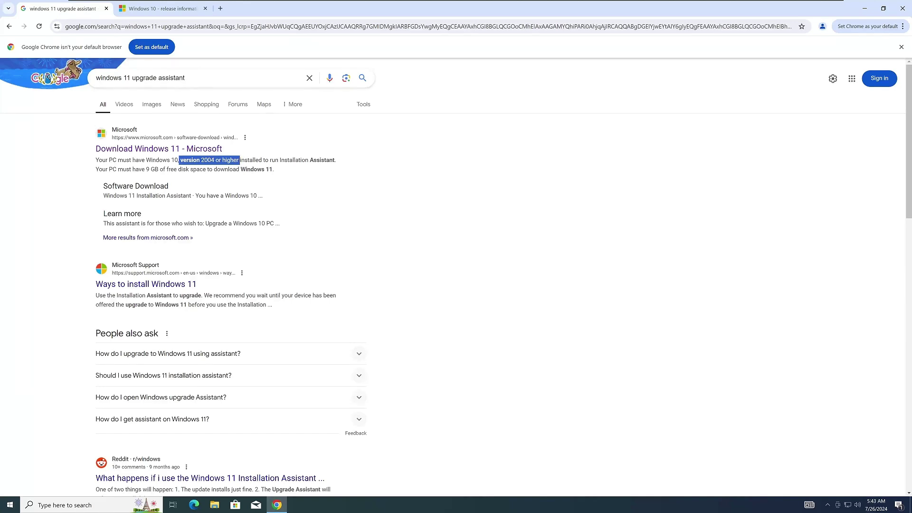
{"action": "triple_click", "coordinate": [431, 176]}
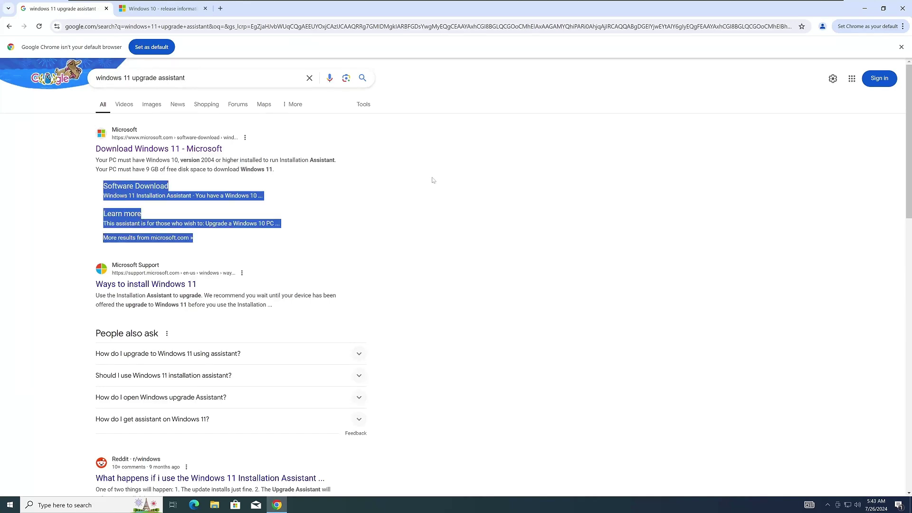
{"action": "left_click", "coordinate": [554, 162]}
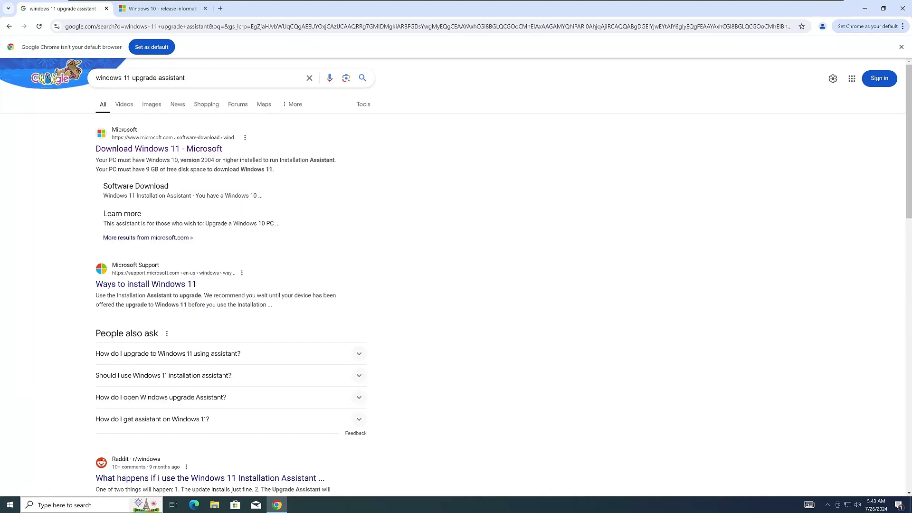
Step: Open This PC in File Explorer from a Start search for 'this'
{"action": "left_click", "coordinate": [10, 506]}
{"action": "type", "text": "this"}
{"action": "left_click", "coordinate": [81, 274]}
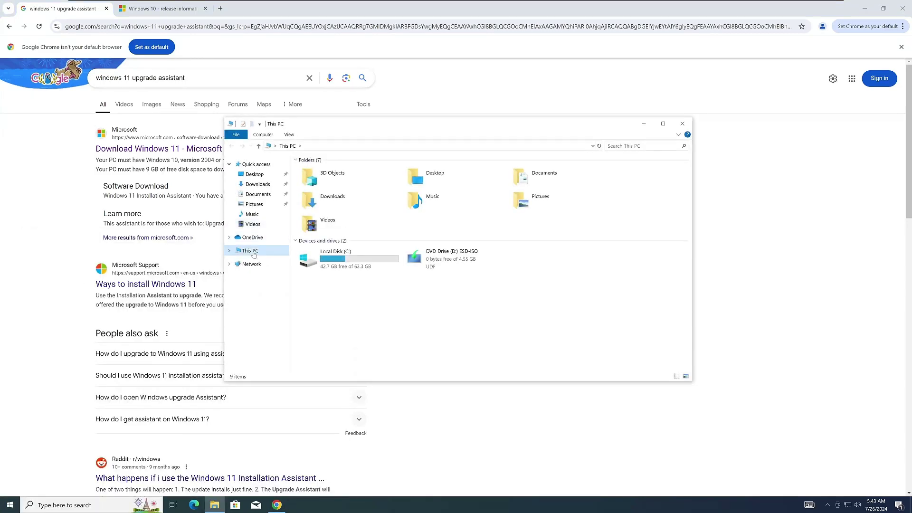
Step: Open This PC's system Properties and close the This PC window
{"action": "right_click", "coordinate": [254, 251]}
{"action": "left_click", "coordinate": [298, 368]}
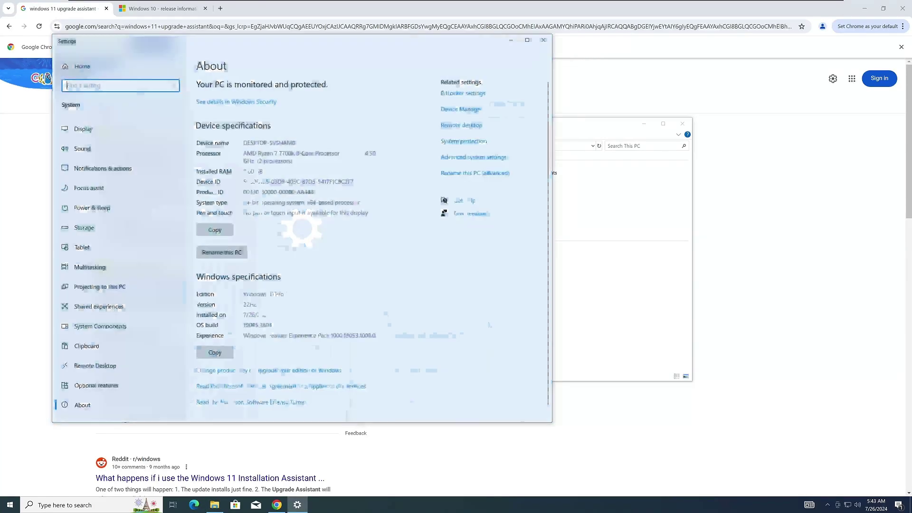
{"action": "left_click", "coordinate": [682, 123]}
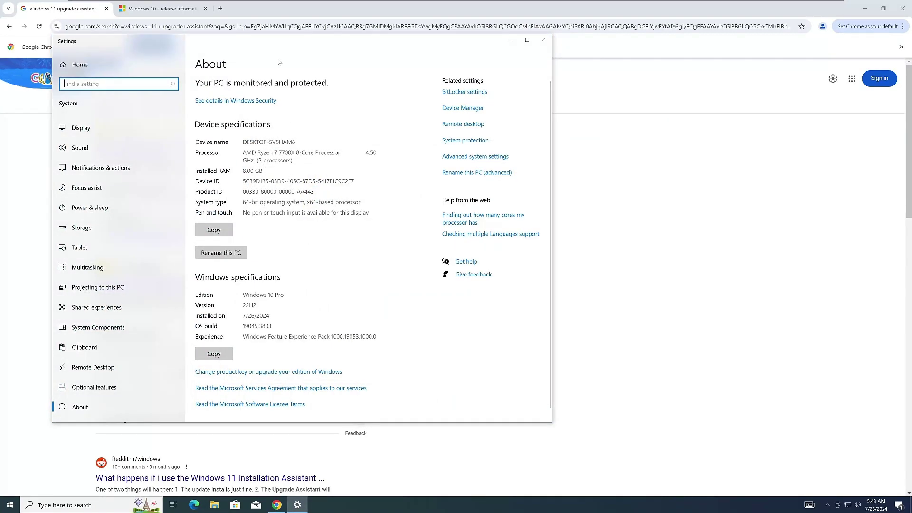
Step: Compare Windows 10 Pro 22H2, build 19045.3803, against version 2004's build 19041
{"action": "left_click_drag", "start_coordinate": [276, 42], "coordinate": [230, 59]}
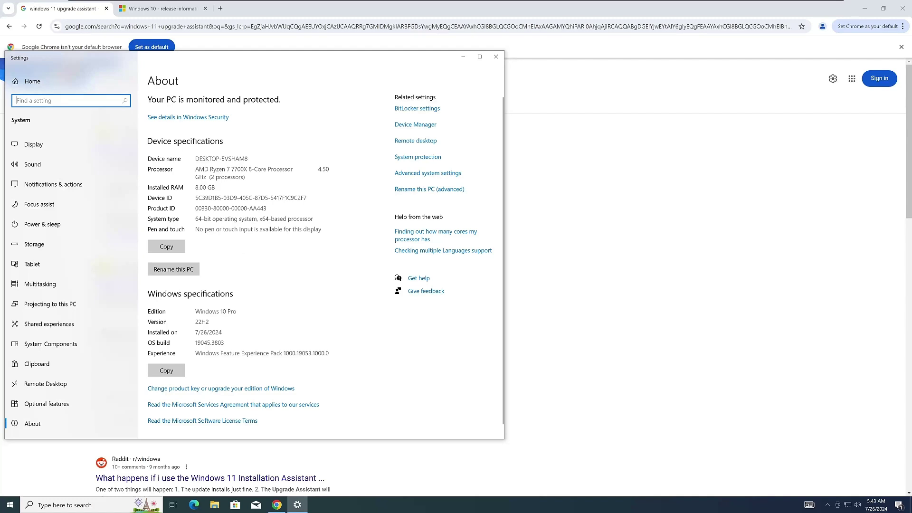
{"action": "left_click_drag", "start_coordinate": [238, 312], "coordinate": [188, 323]}
{"action": "double_click", "coordinate": [202, 321]}
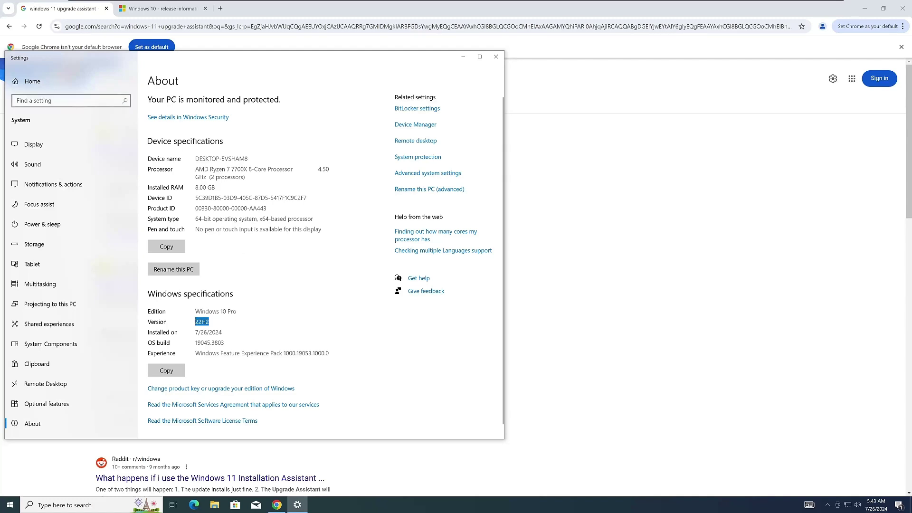
{"action": "left_click_drag", "start_coordinate": [225, 343], "coordinate": [194, 343]}
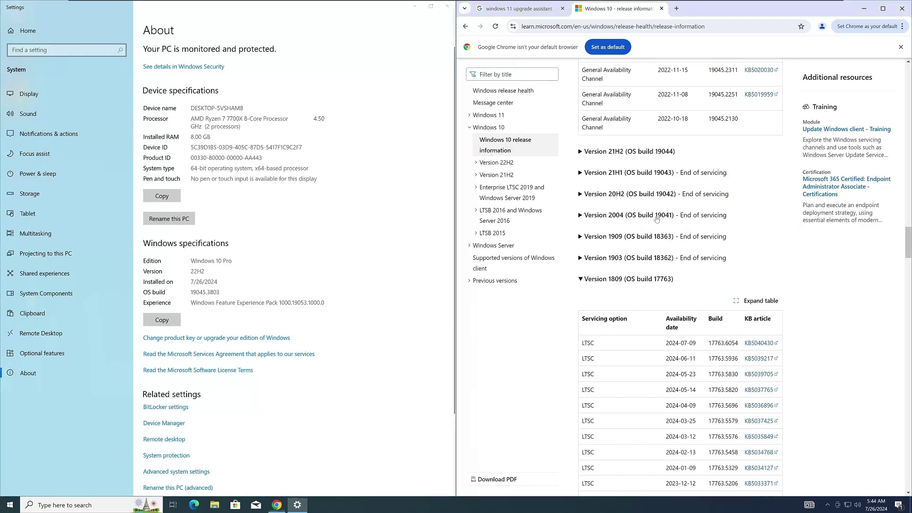
{"action": "left_click", "coordinate": [657, 218]}
{"action": "left_click_drag", "start_coordinate": [672, 218], "coordinate": [654, 218]}
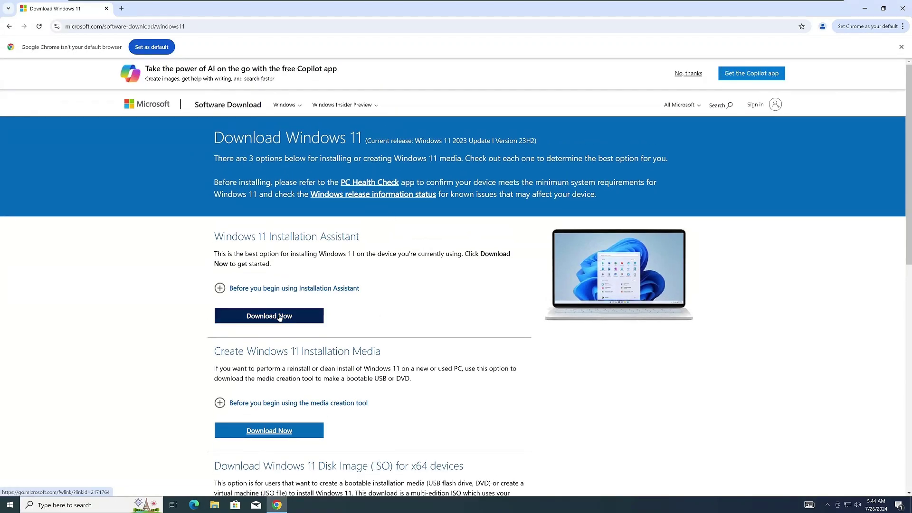
Step: Download the Windows 11 Installation Assistant and allow it to run at the UAC prompt
{"action": "left_click", "coordinate": [279, 316]}
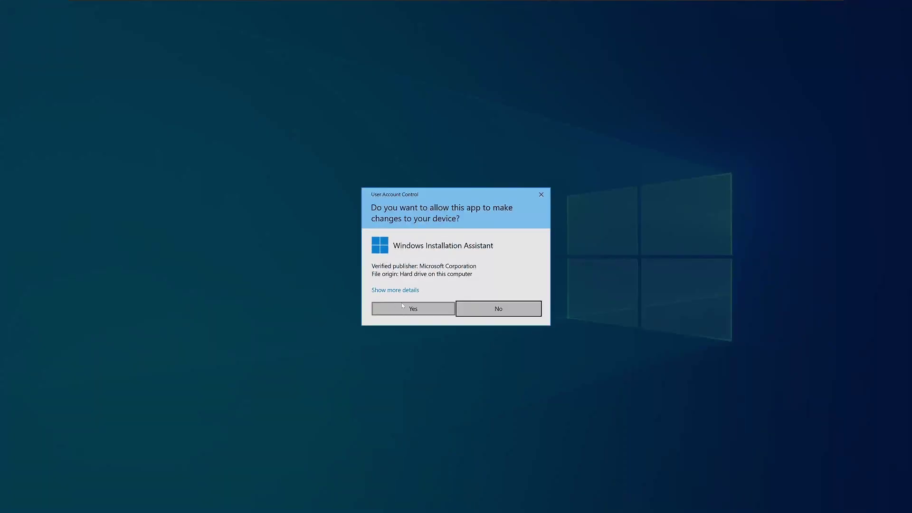
{"action": "left_click", "coordinate": [402, 305]}
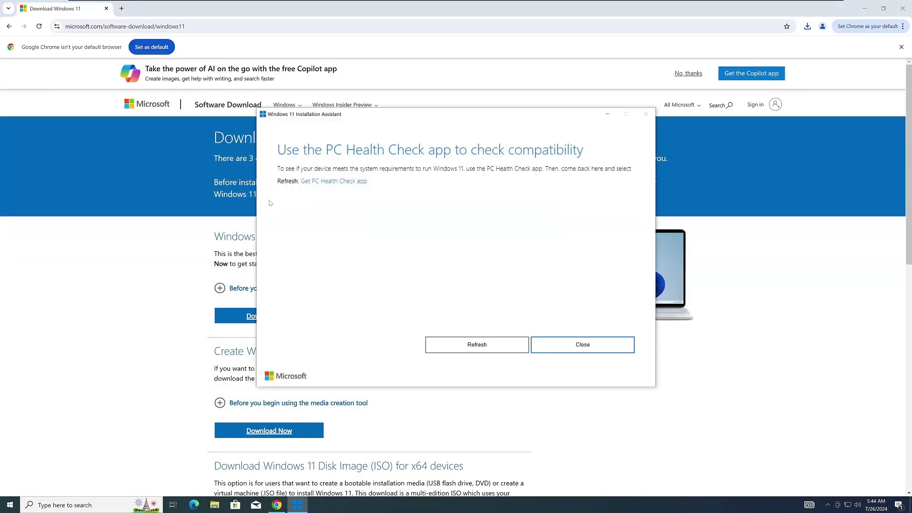
Step: Download and install the PC Health Check app, accepting its license terms
{"action": "left_click", "coordinate": [335, 183]}
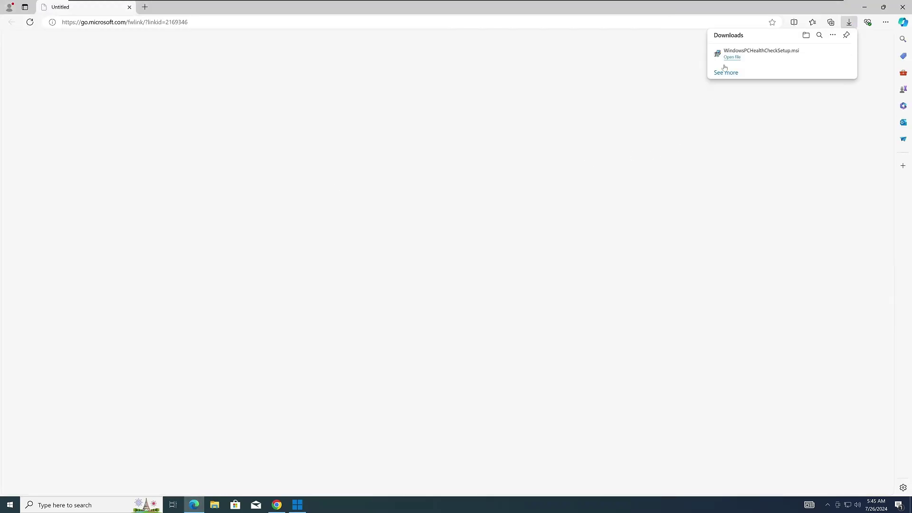
{"action": "left_click", "coordinate": [732, 57]}
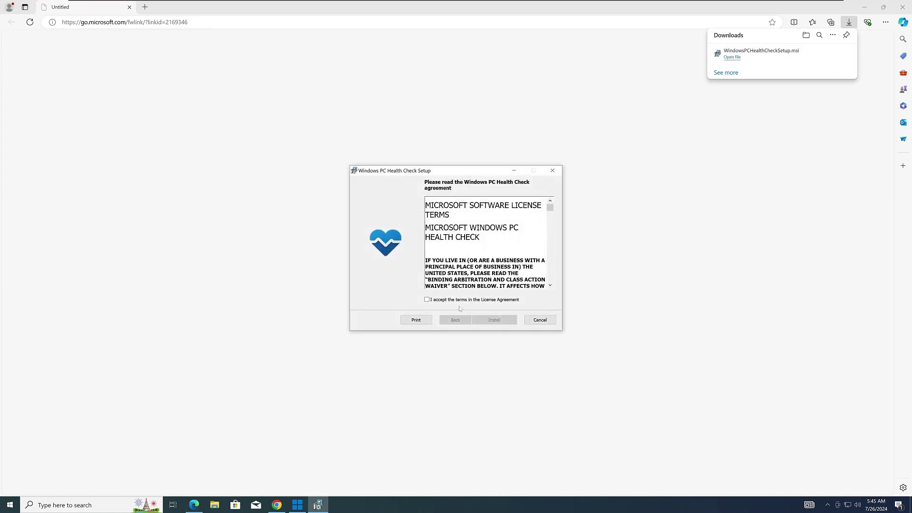
{"action": "left_click", "coordinate": [454, 301]}
{"action": "left_click", "coordinate": [494, 320]}
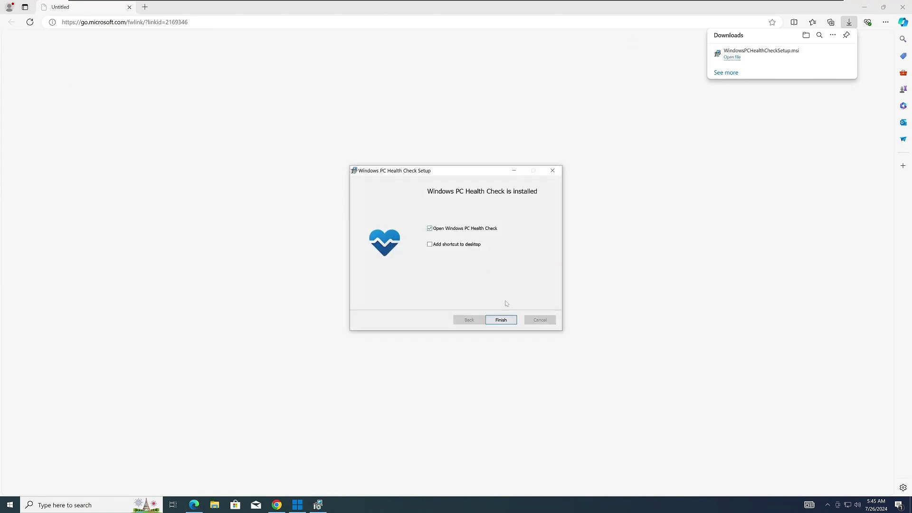
{"action": "left_click", "coordinate": [510, 321]}
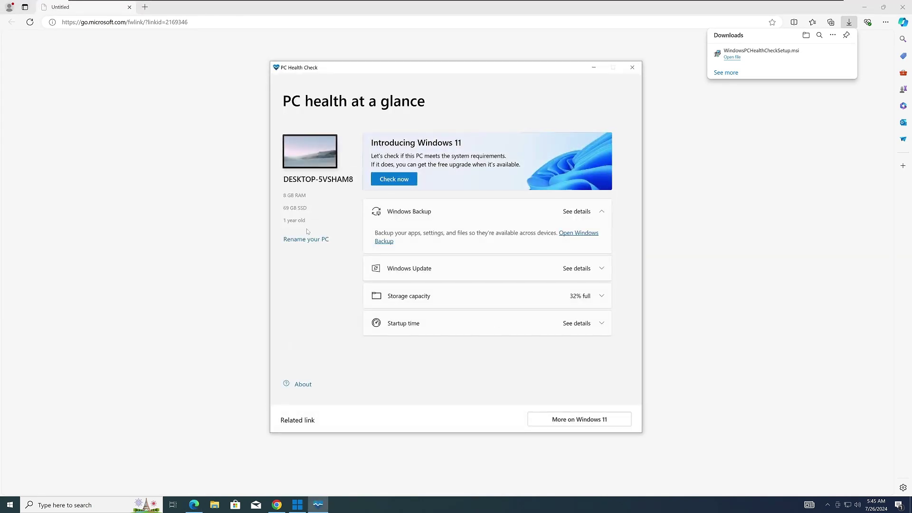
Step: Run the check, confirm 'This PC meets Windows 11 requirements', review all results, and close them
{"action": "left_click", "coordinate": [399, 179]}
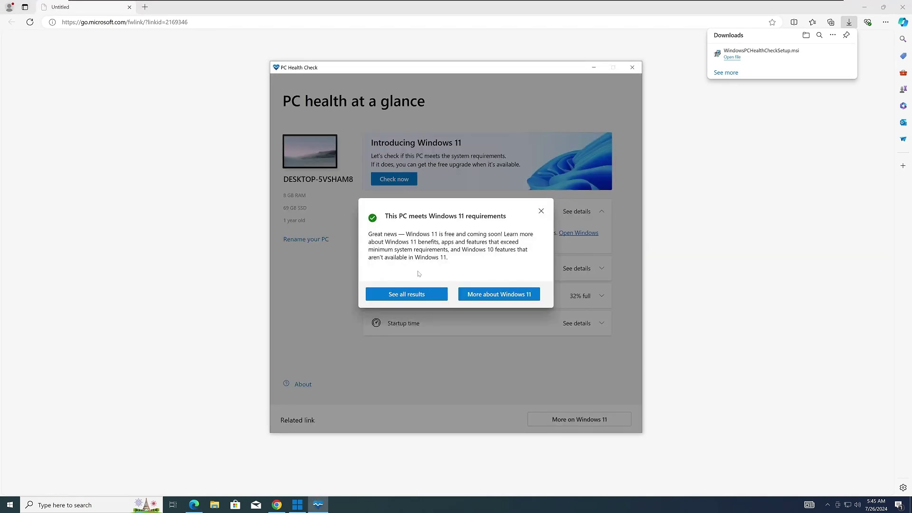
{"action": "left_click_drag", "start_coordinate": [384, 216], "coordinate": [506, 217]}
{"action": "left_click", "coordinate": [505, 217]}
{"action": "left_click", "coordinate": [416, 295]}
{"action": "left_click_drag", "start_coordinate": [540, 259], "coordinate": [540, 269]}
{"action": "scroll", "coordinate": [541, 269], "scroll_direction": "up", "scroll_amount": 2}
{"action": "left_click", "coordinate": [541, 178]}
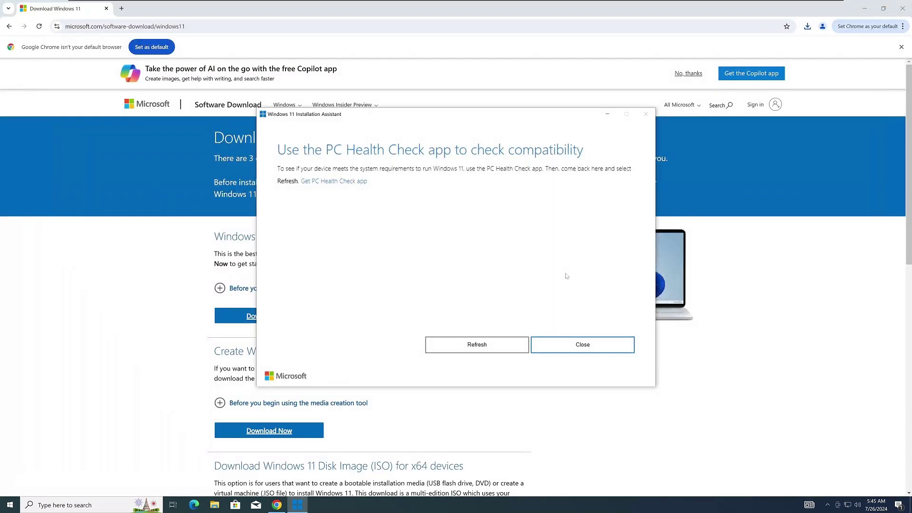
Step: Refresh the compatibility check, read the license terms, and accept and install Windows 11
{"action": "left_click", "coordinate": [477, 345]}
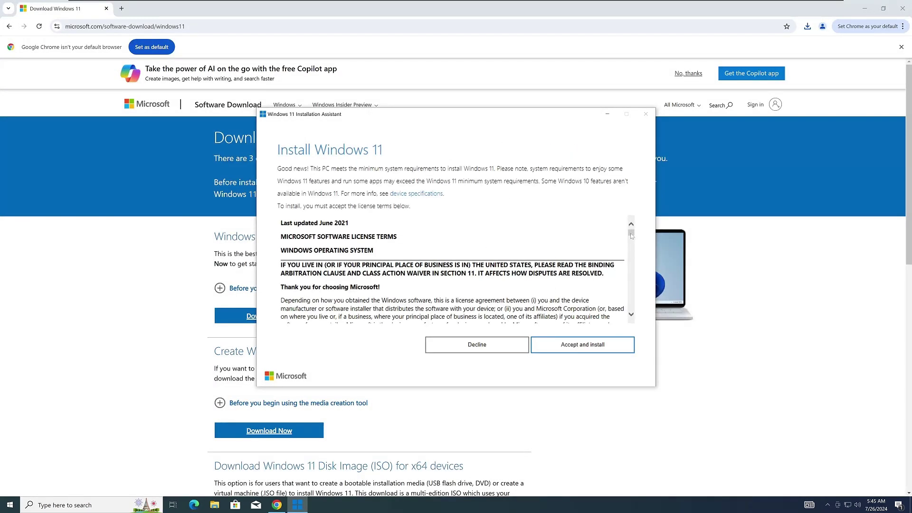
{"action": "left_click_drag", "start_coordinate": [631, 234], "coordinate": [596, 364]}
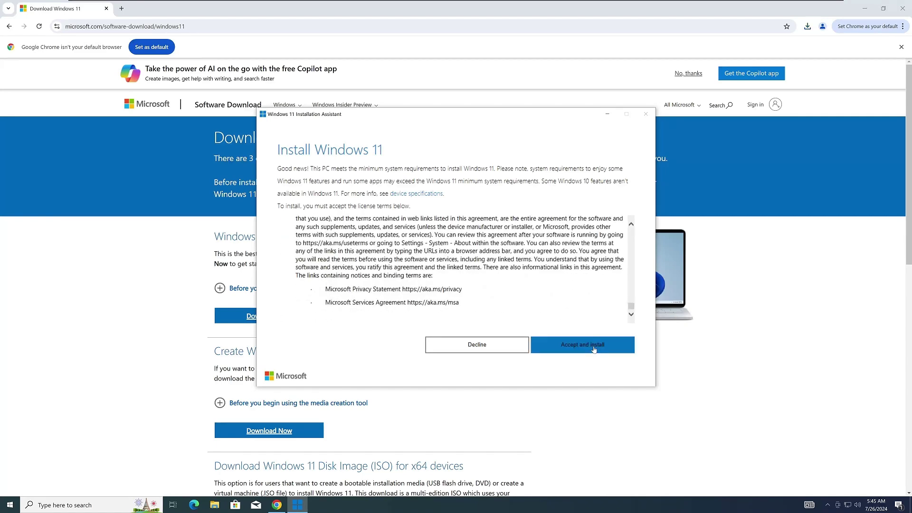
{"action": "left_click", "coordinate": [594, 350]}
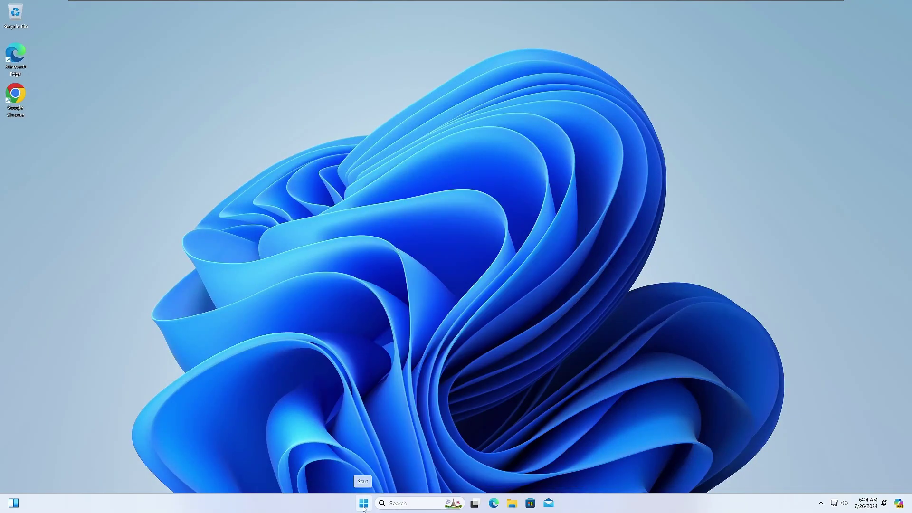
Step: Open Activation settings via a Start search for 'activa' to check the Windows 11 activation state
{"action": "left_click", "coordinate": [364, 504]}
{"action": "type", "text": "activa"}
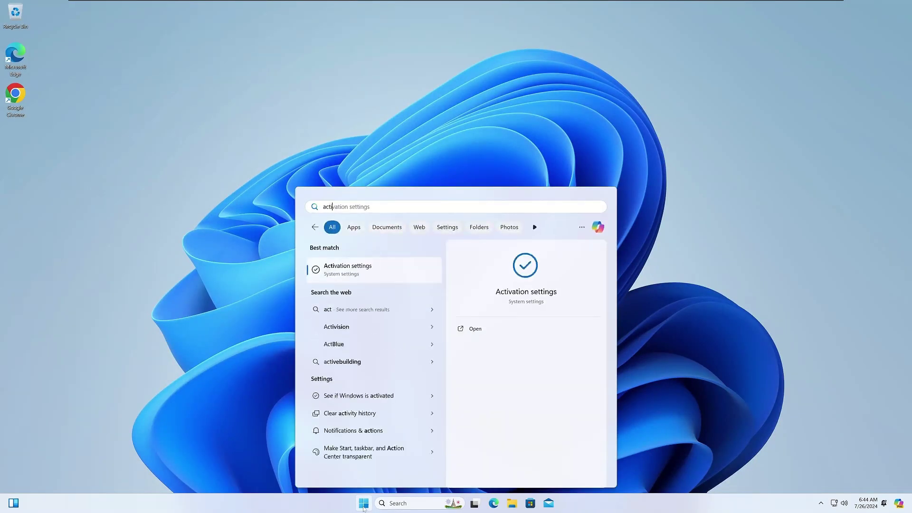
{"action": "left_click", "coordinate": [405, 273]}
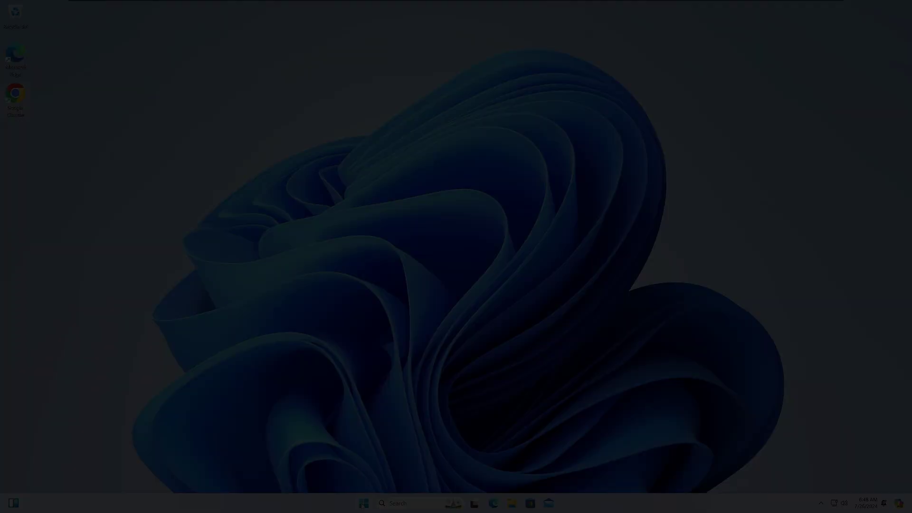
Step: Open Recovery options from a Start search for 'recovery' and start Go back to Windows 10
{"action": "left_click", "coordinate": [362, 504]}
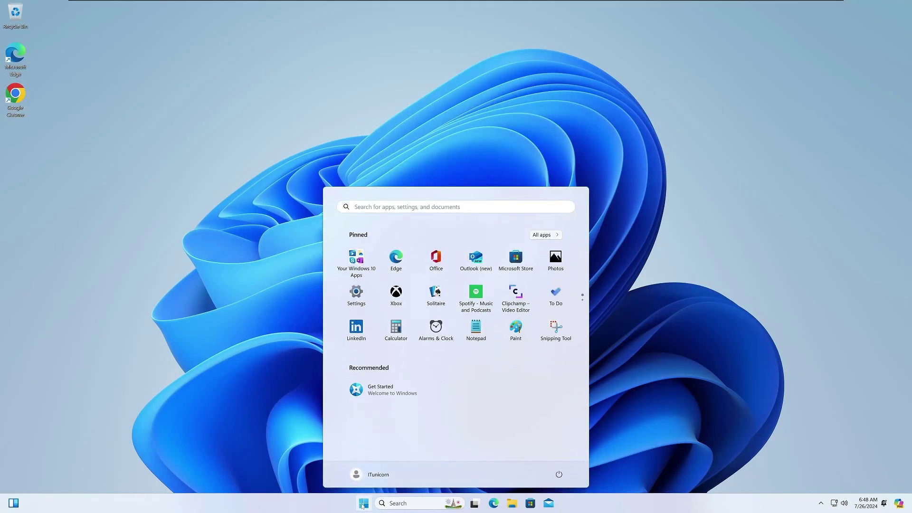
{"action": "type", "text": "recover"}
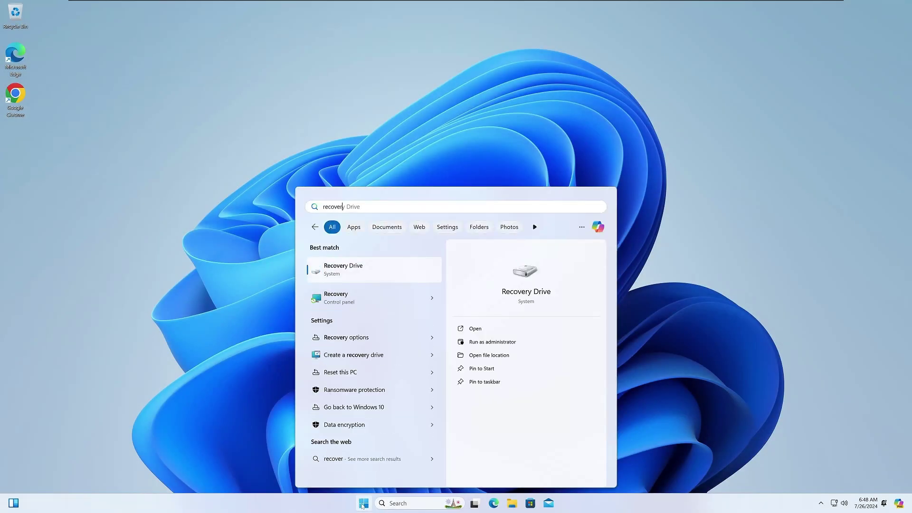
{"action": "type", "text": "y"}
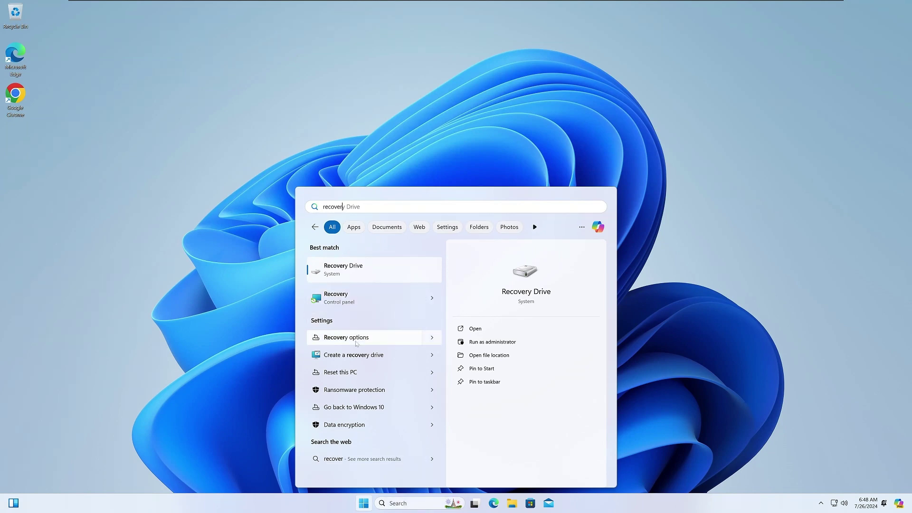
{"action": "left_click", "coordinate": [360, 343]}
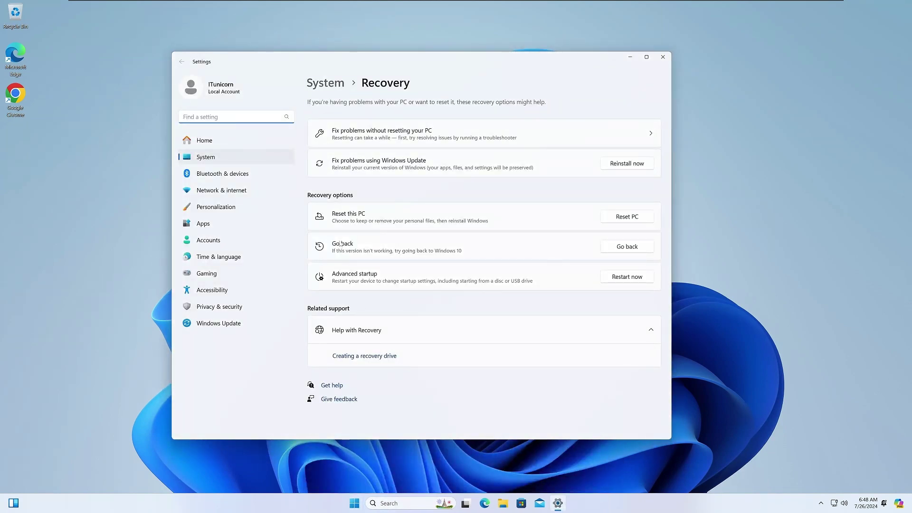
{"action": "left_click", "coordinate": [635, 252]}
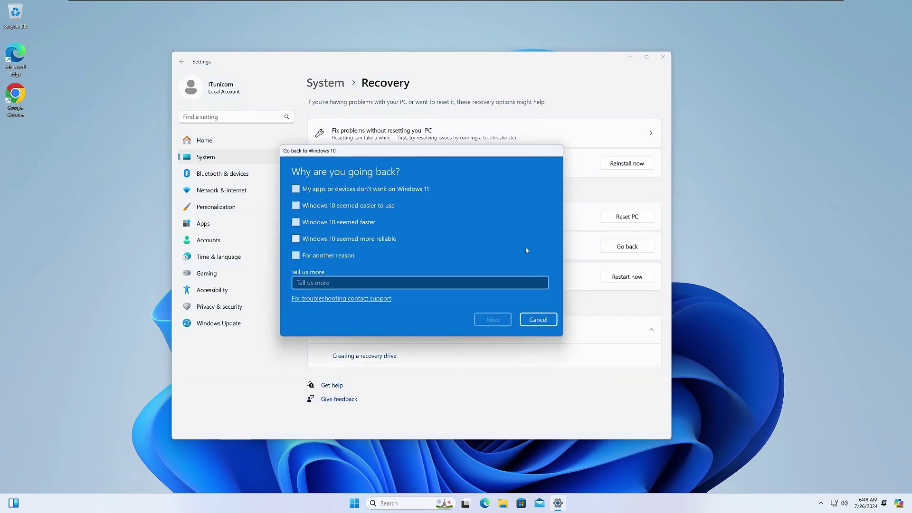
Step: Give 'Windows 10 seemed easier to use' as the only reason for going back
{"action": "left_click", "coordinate": [296, 206]}
{"action": "left_click", "coordinate": [296, 223]}
{"action": "left_click", "coordinate": [491, 320]}
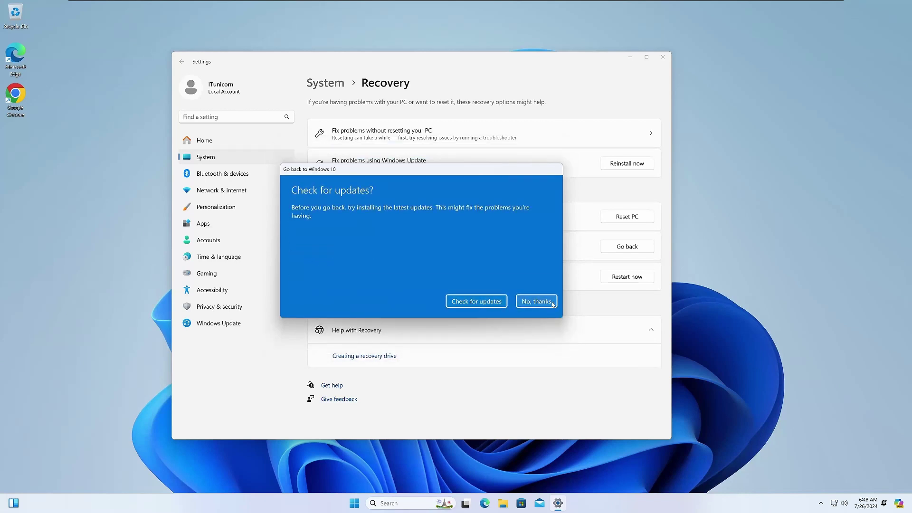
Step: Decline checking for updates, acknowledge the warnings, and confirm going back to Windows 10
{"action": "left_click", "coordinate": [526, 302]}
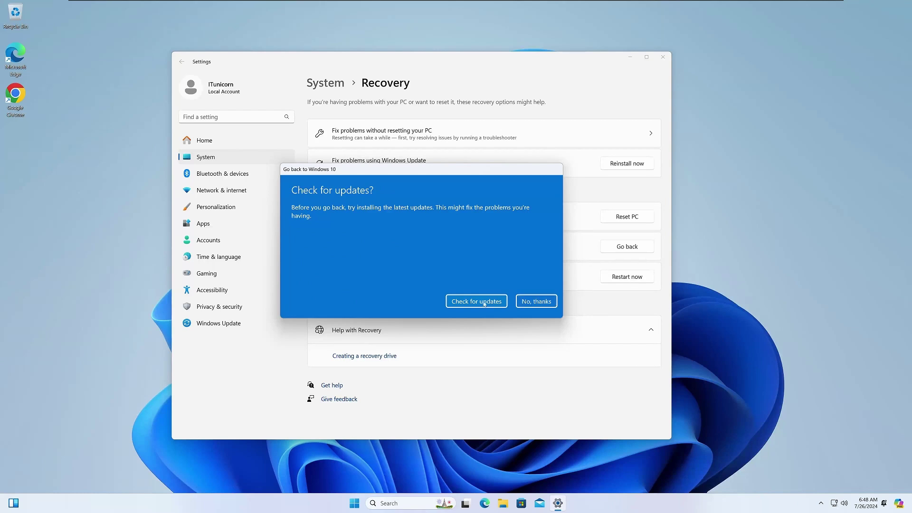
{"action": "left_click", "coordinate": [527, 302]}
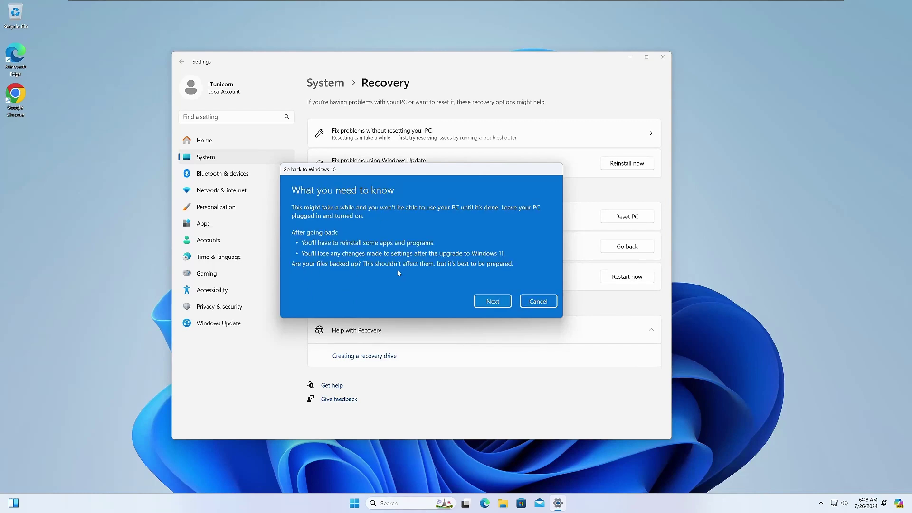
{"action": "left_click", "coordinate": [493, 301]}
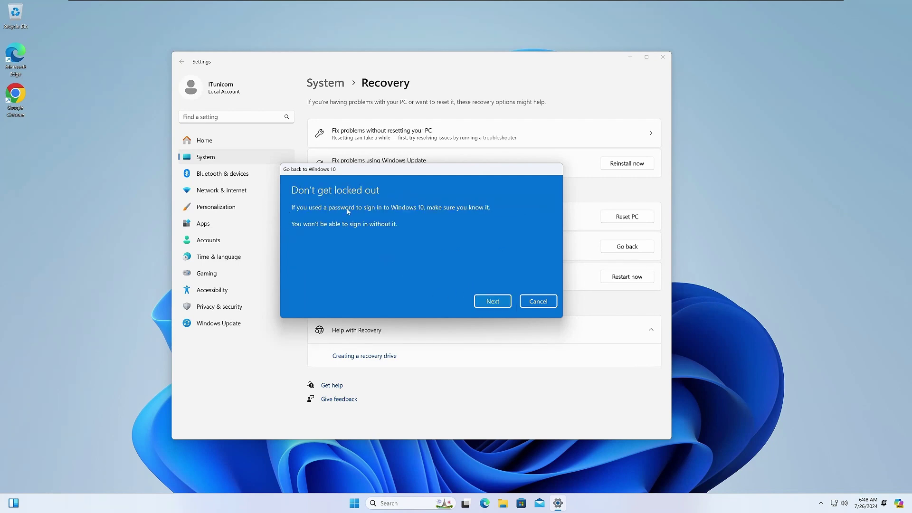
{"action": "left_click", "coordinate": [493, 302]}
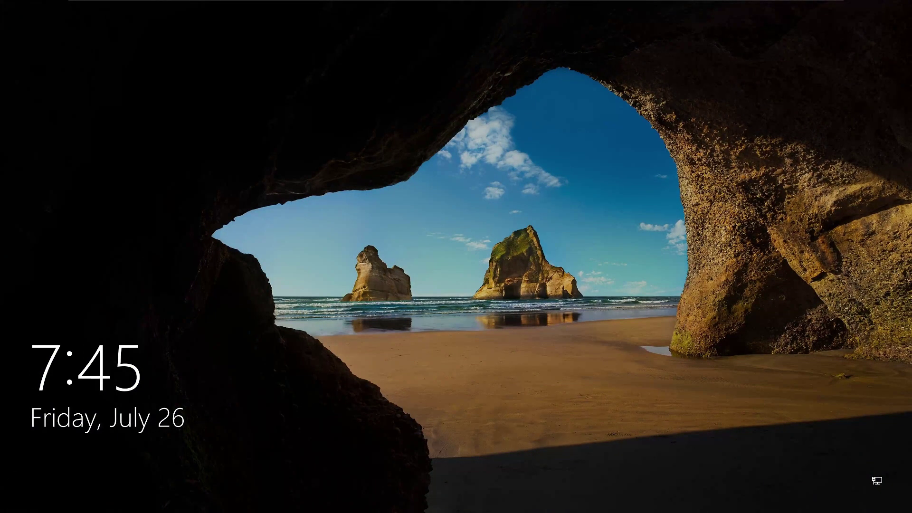
Step: Sign in to Windows 10 from the lock screen with the account password
{"action": "left_click", "coordinate": [473, 314]}
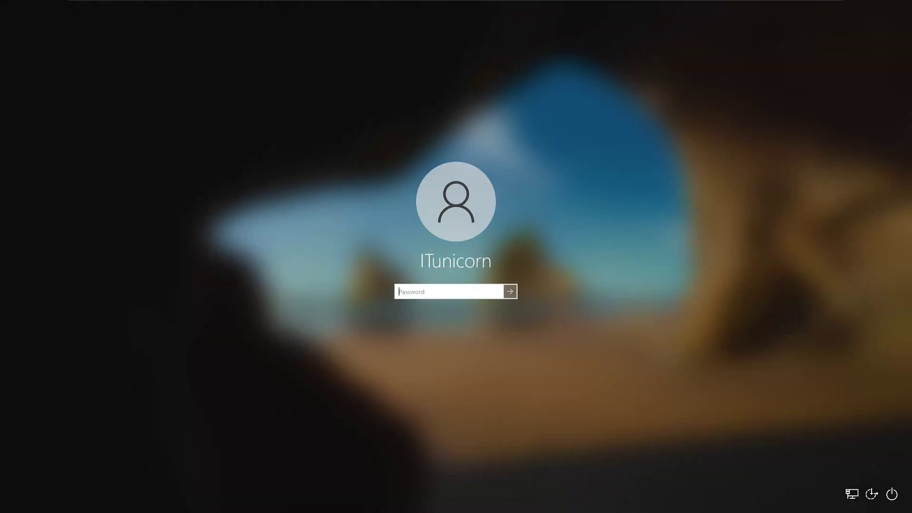
{"action": "type", "text": "********"}
{"action": "key", "text": "Return"}
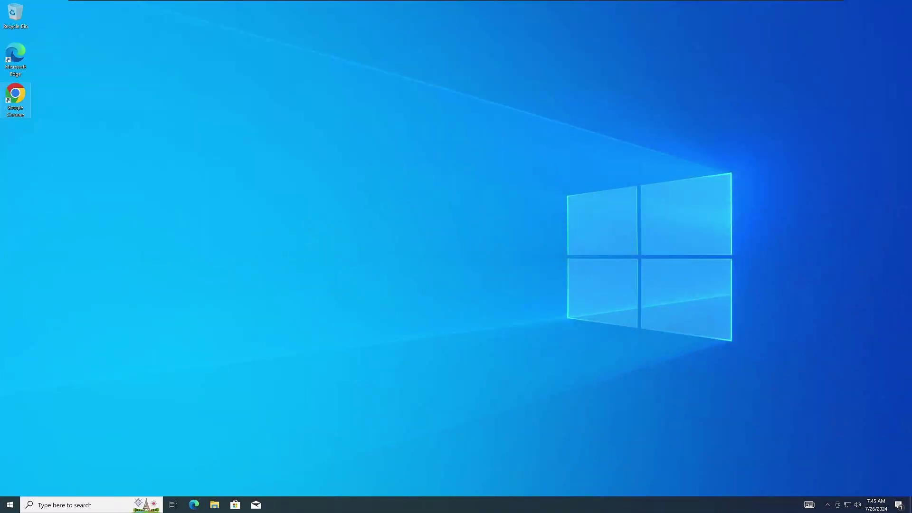
Step: Open Activation settings via a Start search for 'activa' to confirm Windows 10 Pro's digital license
{"action": "left_click", "coordinate": [15, 507]}
{"action": "type", "text": "activa"}
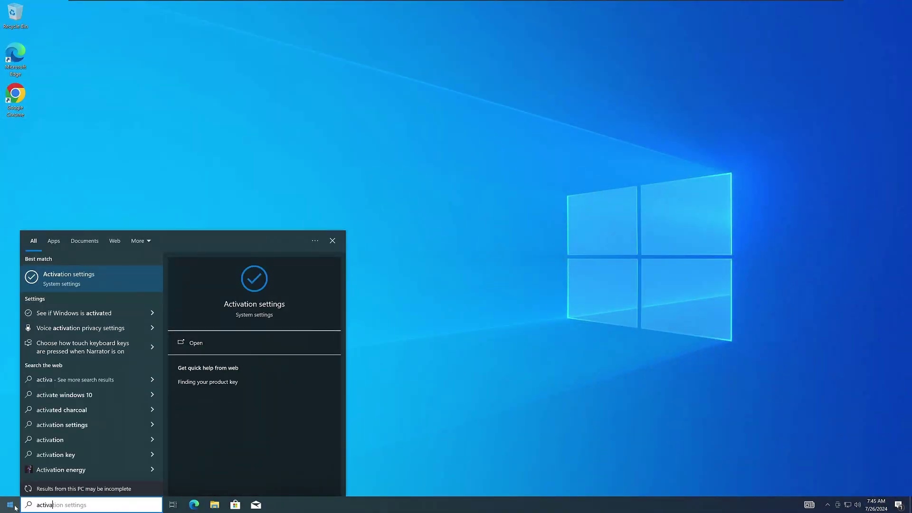
{"action": "left_click", "coordinate": [97, 277]}
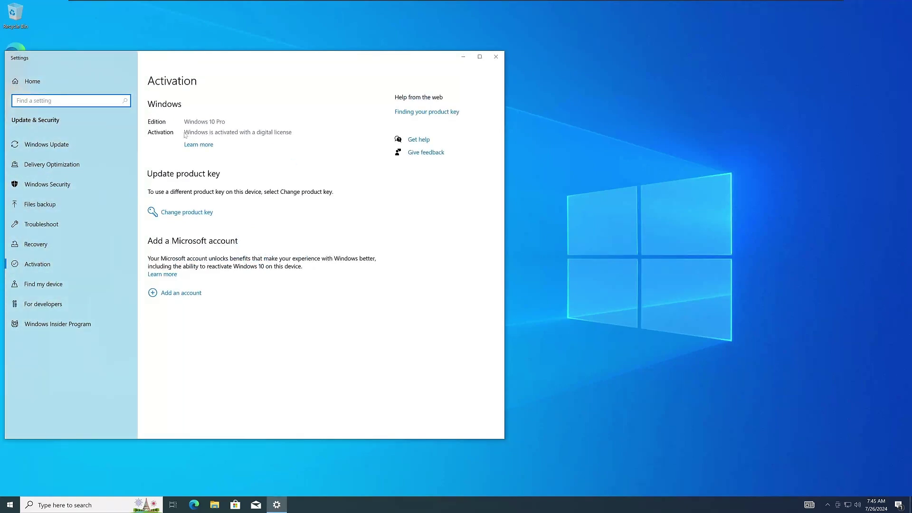
{"action": "left_click", "coordinate": [233, 135]}
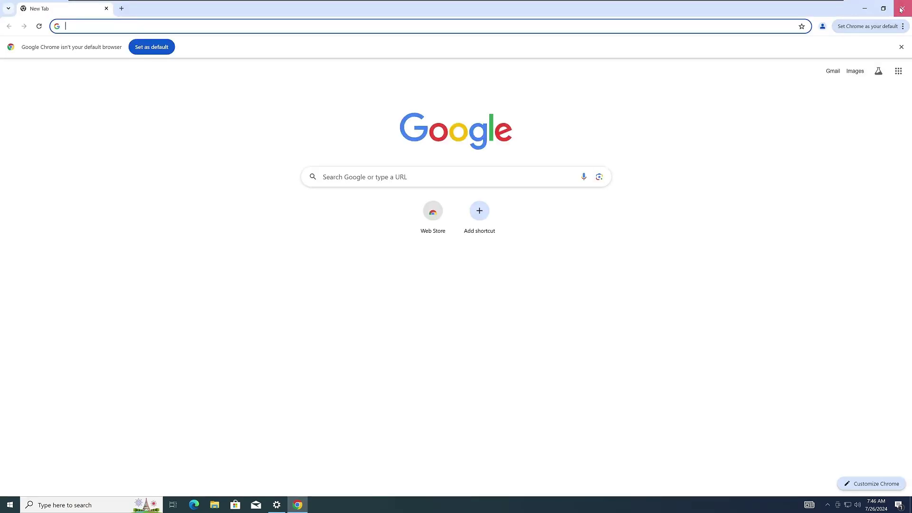
Step: Close the stray Chrome window and show This PC in File Explorer
{"action": "right_click", "coordinate": [298, 504]}
{"action": "left_click", "coordinate": [305, 493]}
{"action": "left_click", "coordinate": [214, 504]}
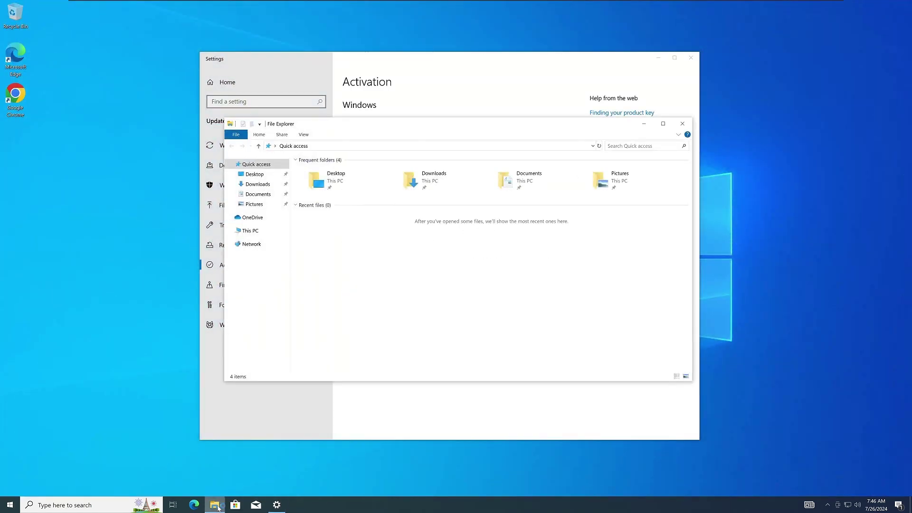
{"action": "left_click", "coordinate": [238, 229]}
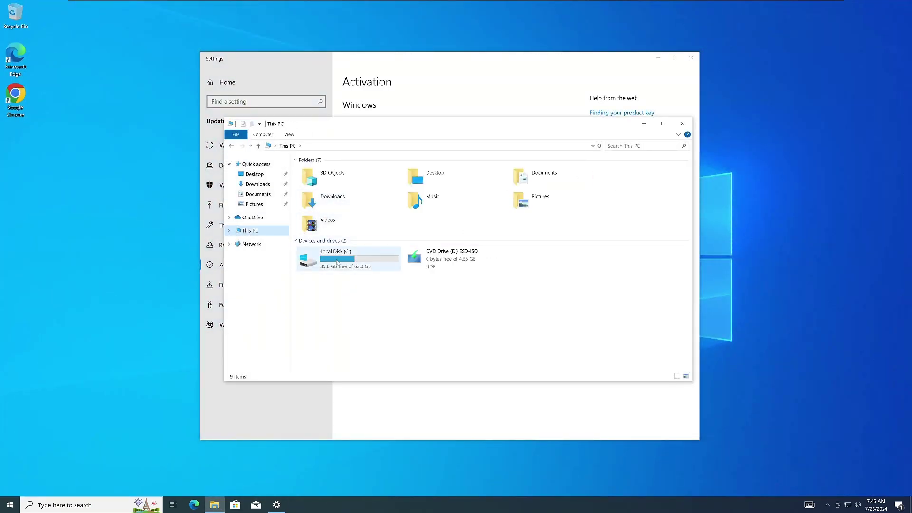
Step: Browse Local Disk (C:), opening the Windows folder and then the Users folder
{"action": "double_click", "coordinate": [333, 256]}
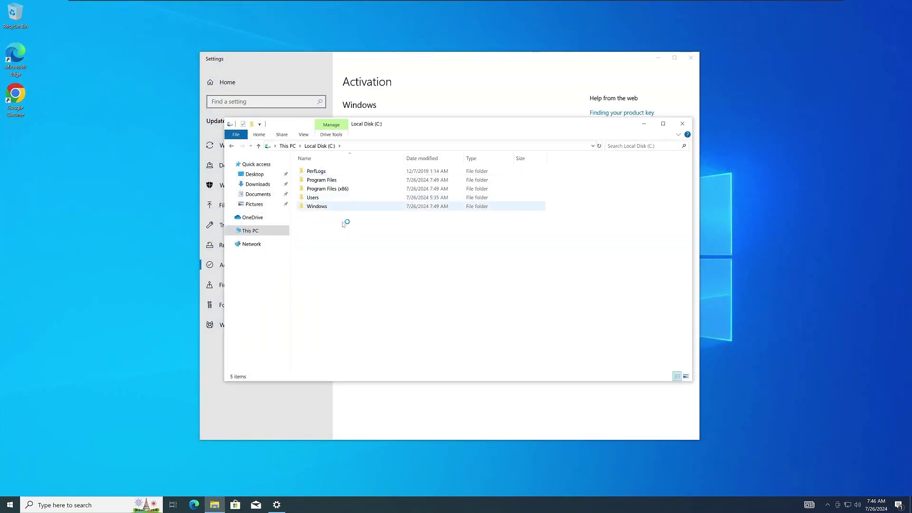
{"action": "double_click", "coordinate": [343, 207]}
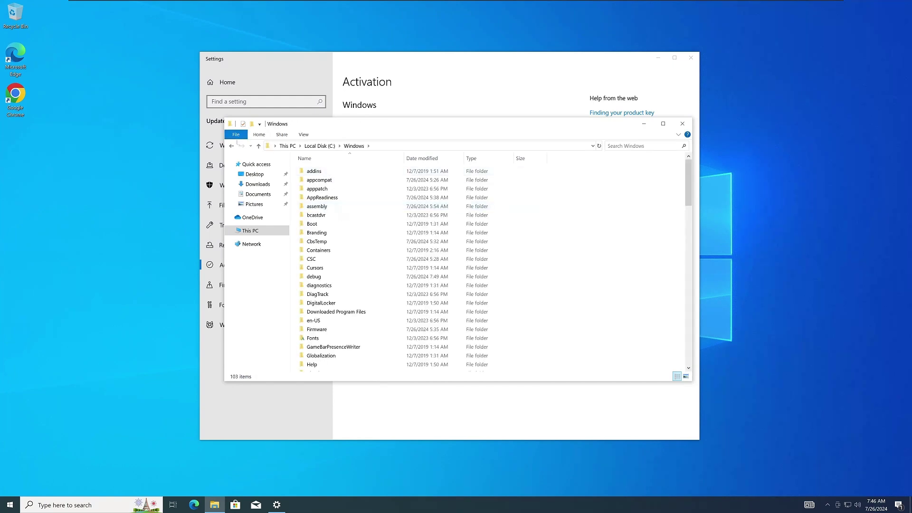
{"action": "key", "text": "alt+Left"}
{"action": "double_click", "coordinate": [322, 198]}
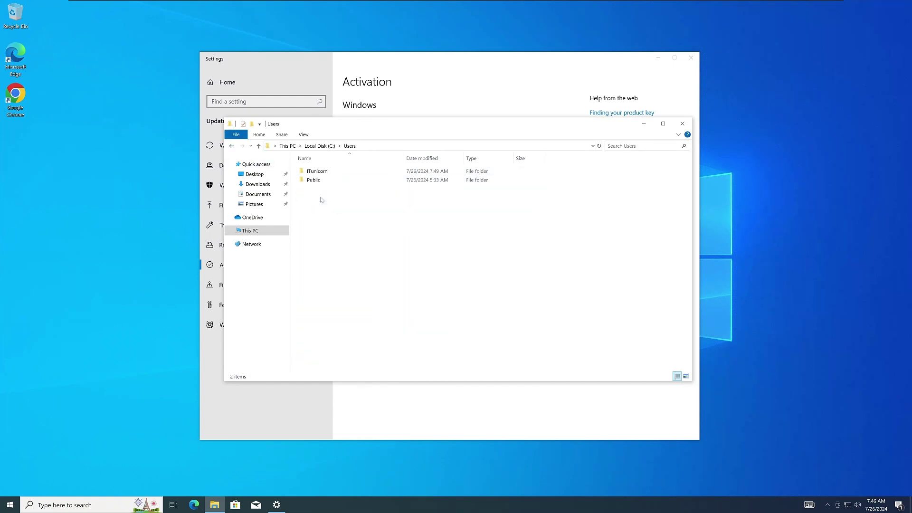
Step: Close File Explorer and Settings, leaving a clear desktop
{"action": "left_click", "coordinate": [682, 124]}
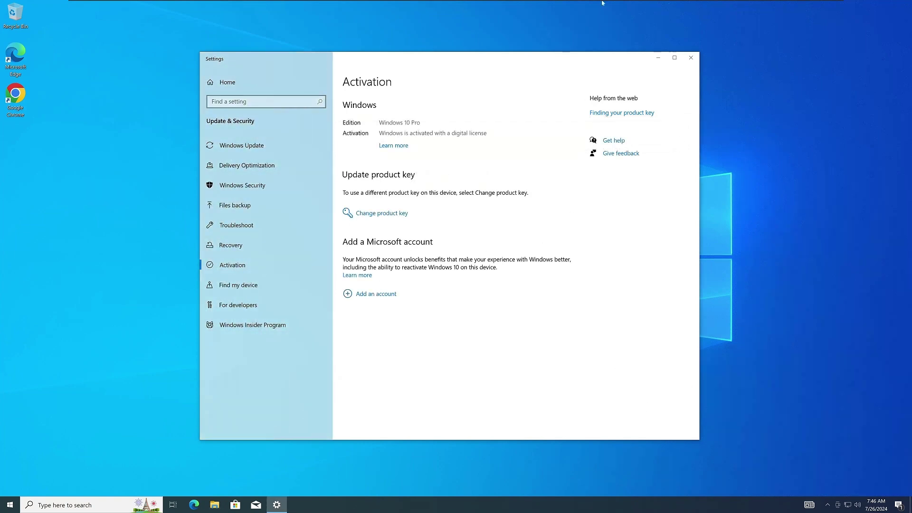
{"action": "left_click", "coordinate": [692, 58]}
{"action": "left_click", "coordinate": [260, 292]}
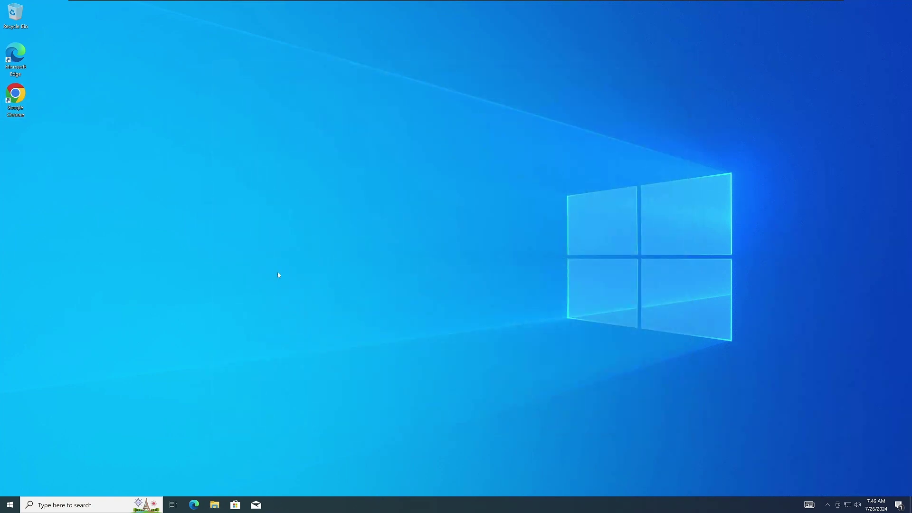